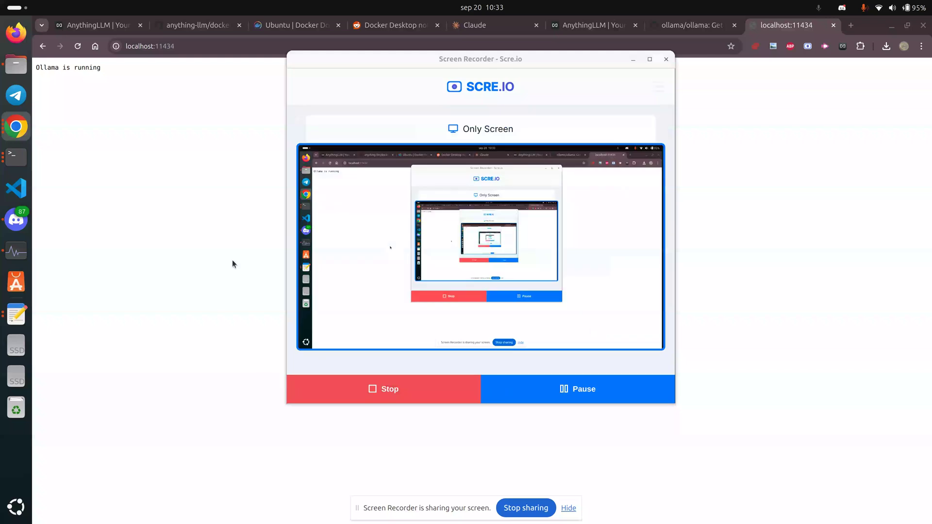
{"action": "double_click", "coordinate": [145, 46]}
{"action": "left_click", "coordinate": [173, 46]}
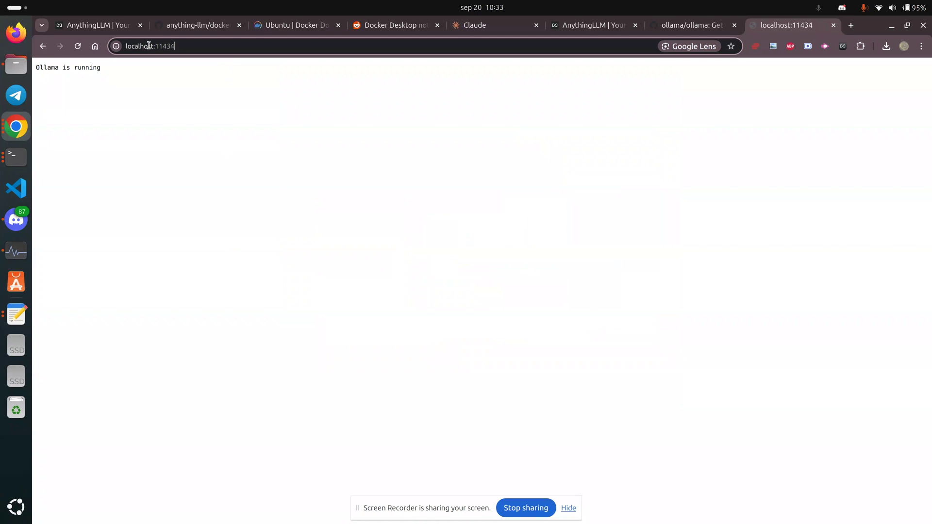
{"action": "key", "text": "ctrl+a"}
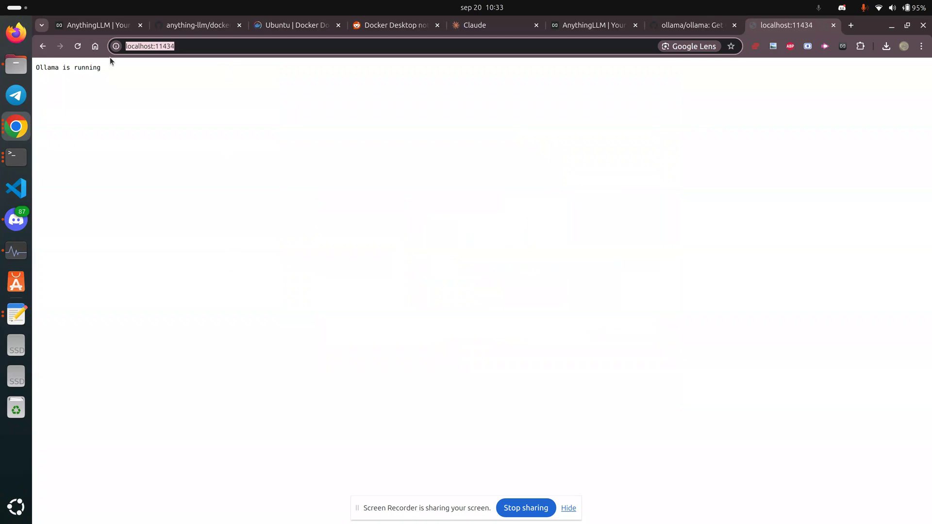
{"action": "left_click", "coordinate": [572, 29]}
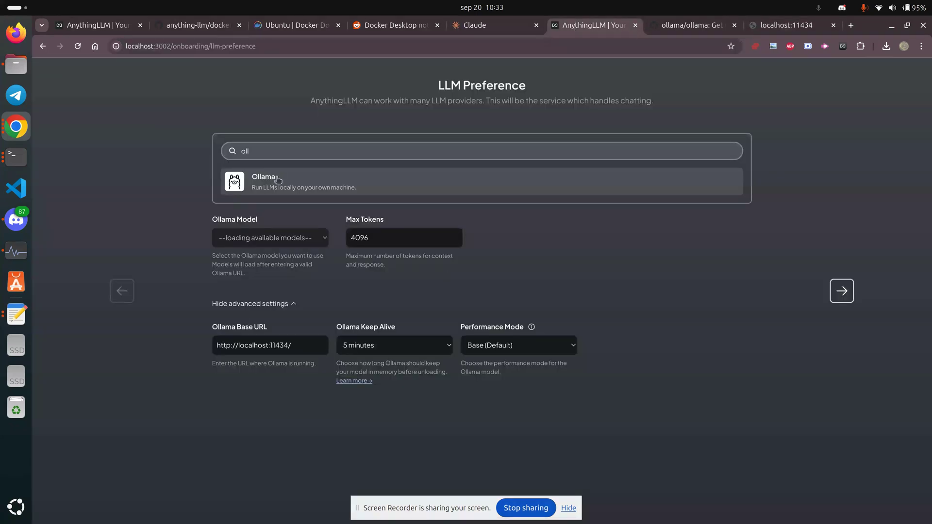
{"action": "left_click", "coordinate": [299, 345]}
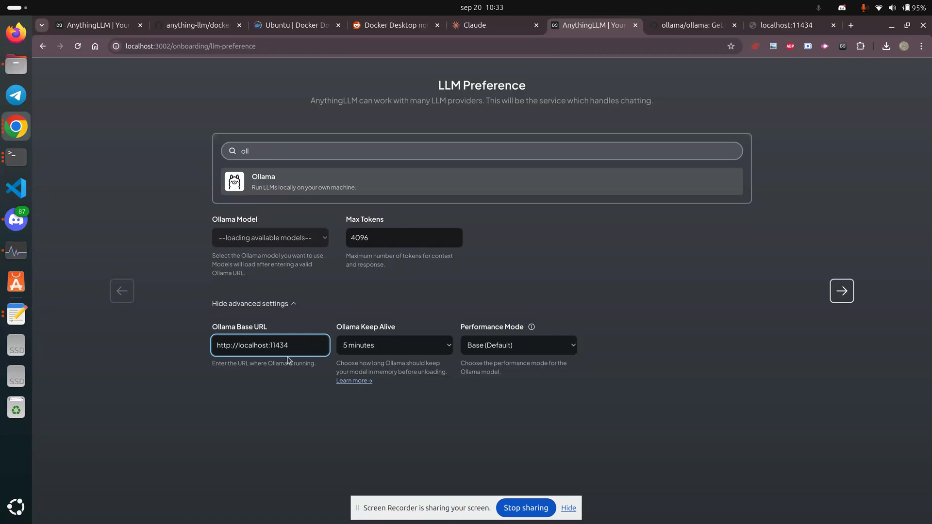
{"action": "double_click", "coordinate": [285, 343]}
{"action": "left_click", "coordinate": [287, 390]}
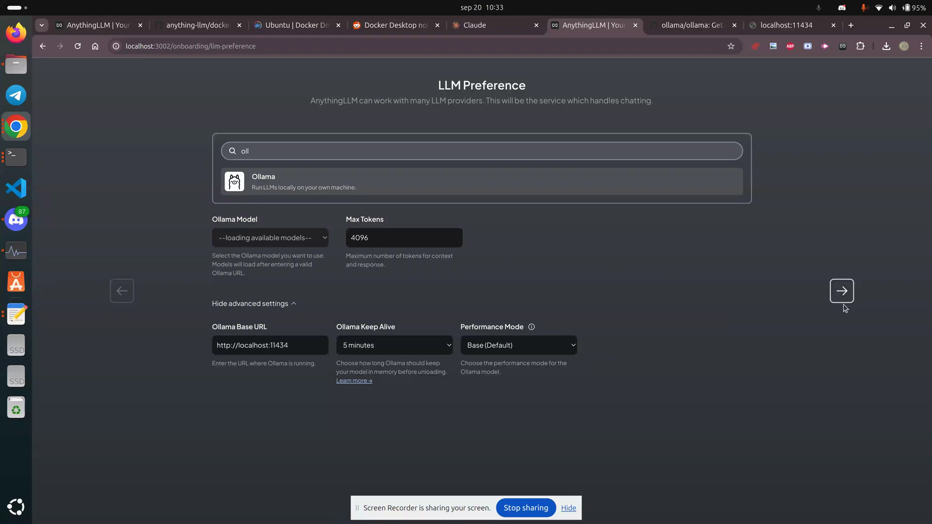
{"action": "left_click", "coordinate": [847, 298]}
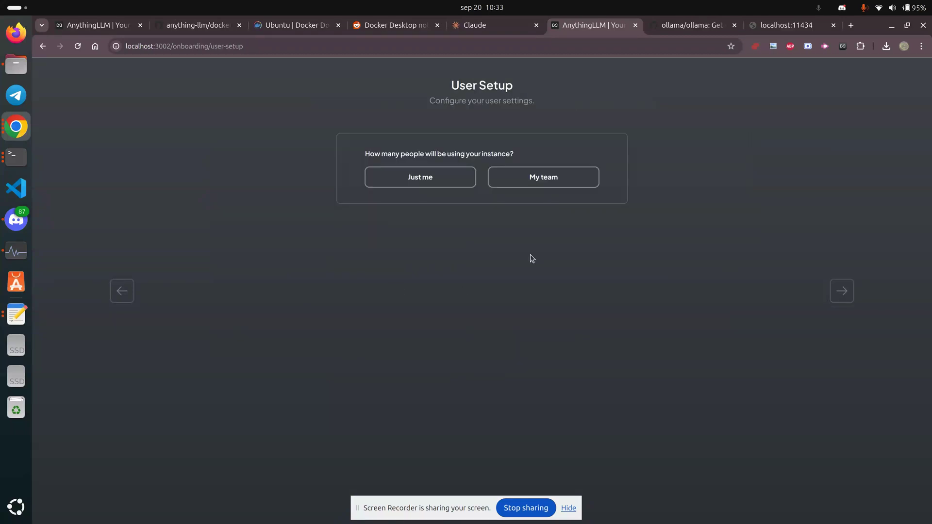
- Set the instance up for "Just me" and decline setting up a password
{"action": "left_click", "coordinate": [425, 179]}
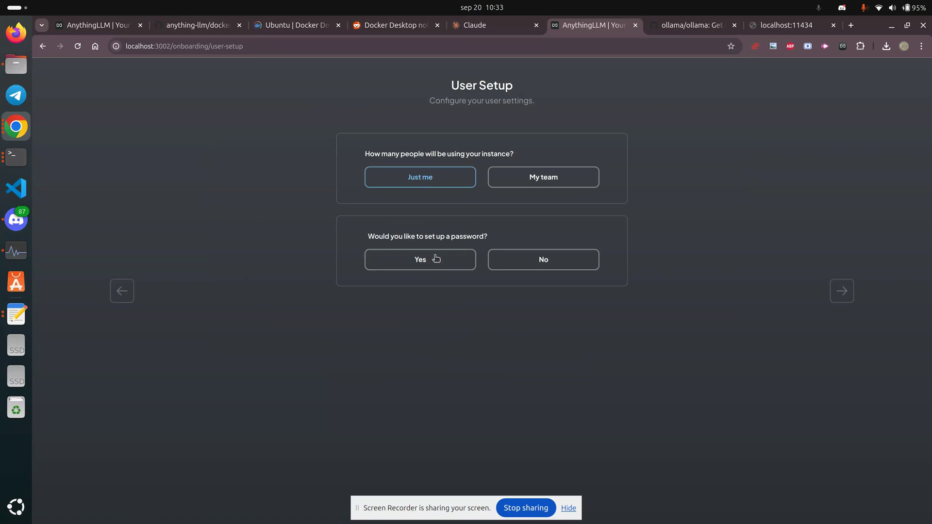
{"action": "left_click", "coordinate": [526, 261]}
- Switch to the text editor and review improved_docker_mngr.sh from the port number prompt to the container logs command
{"action": "key", "text": "alt+Tab"}
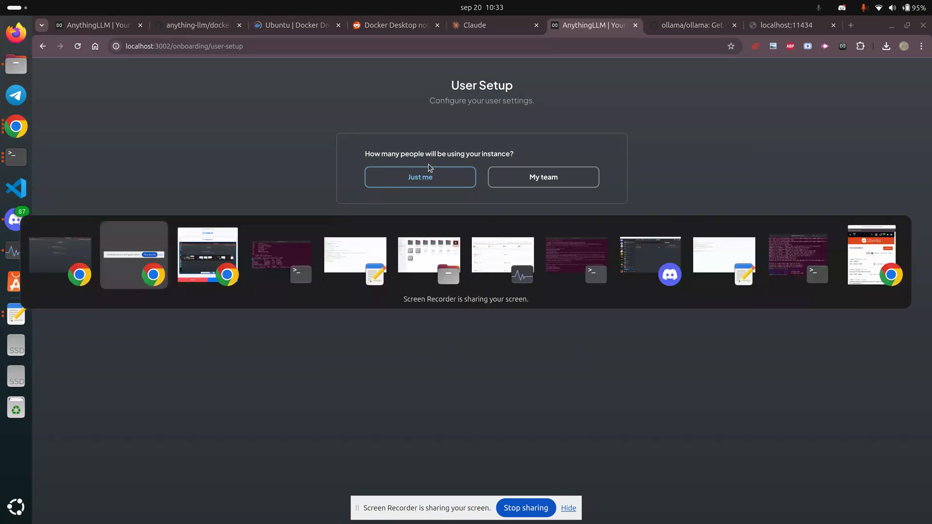
{"action": "key", "text": "alt+Tab"}
{"action": "key", "text": "alt+Tab"}
{"action": "key", "text": "alt+Tab"}
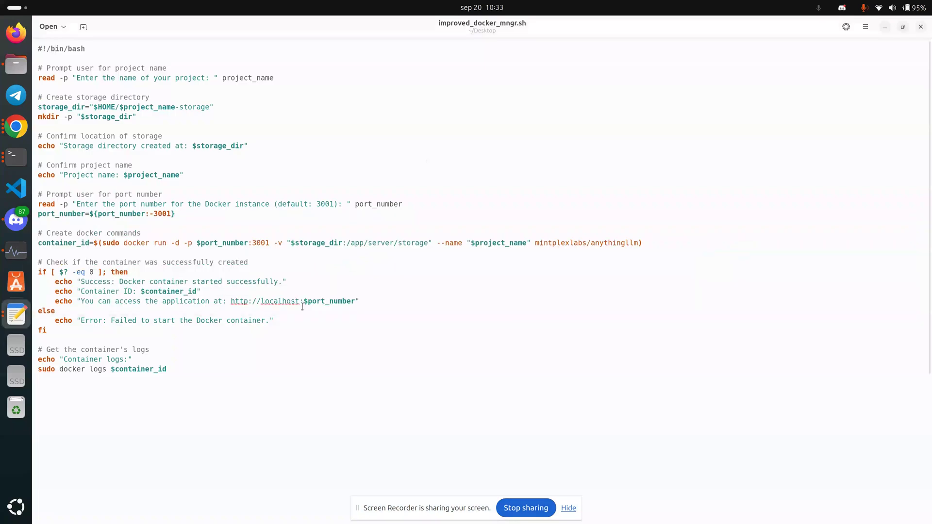
{"action": "key", "text": "alt+Tab"}
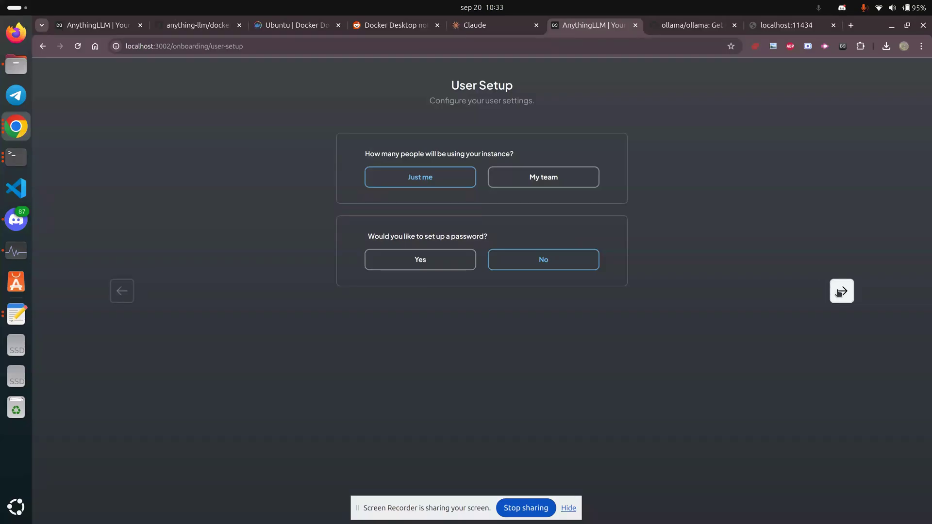
{"action": "key", "text": "alt+Tab"}
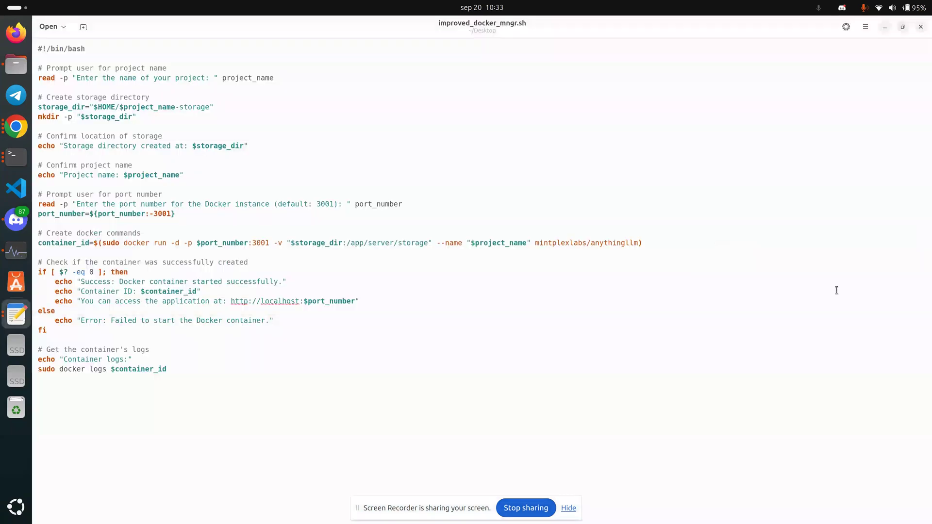
{"action": "left_click_drag", "start_coordinate": [170, 370], "coordinate": [233, 185]}
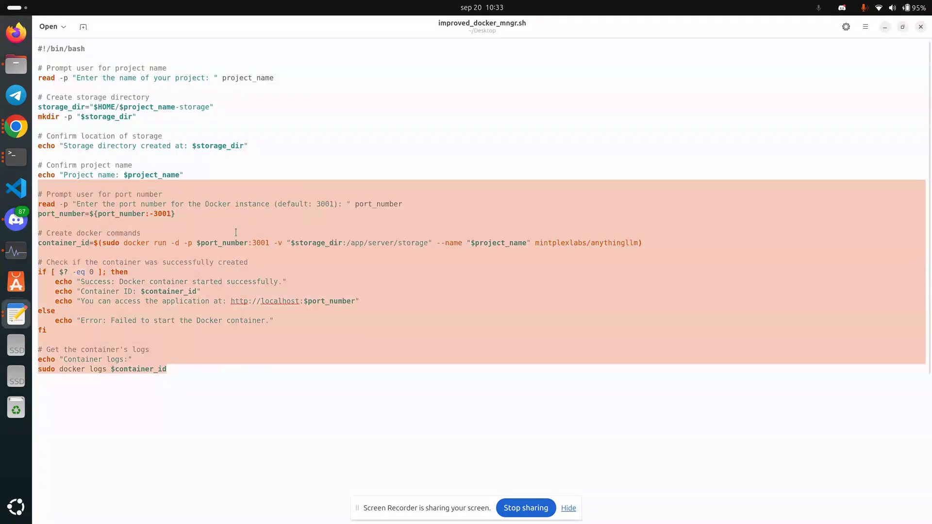
{"action": "key", "text": "alt+Tab"}
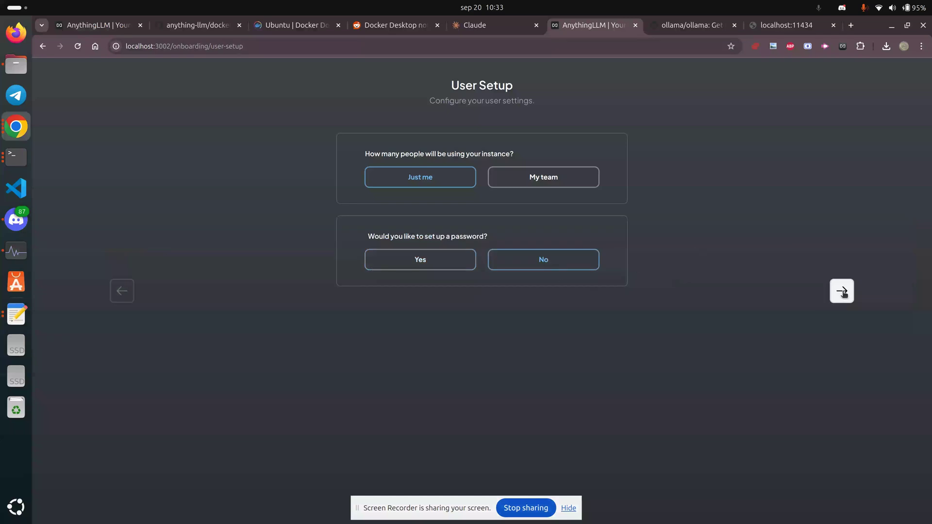
- Complete the remaining onboarding pages, skipping the survey, and create the first workspace named test
{"action": "left_click", "coordinate": [843, 291]}
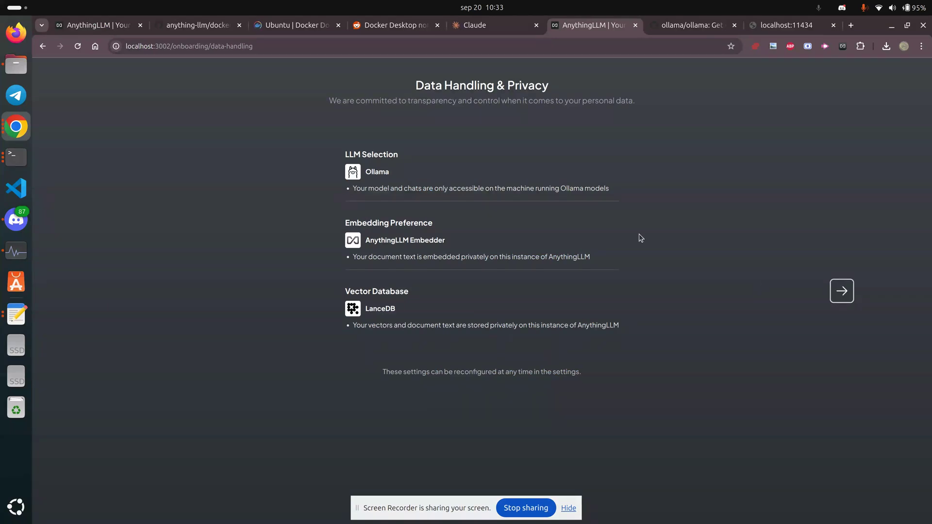
{"action": "left_click", "coordinate": [841, 292]}
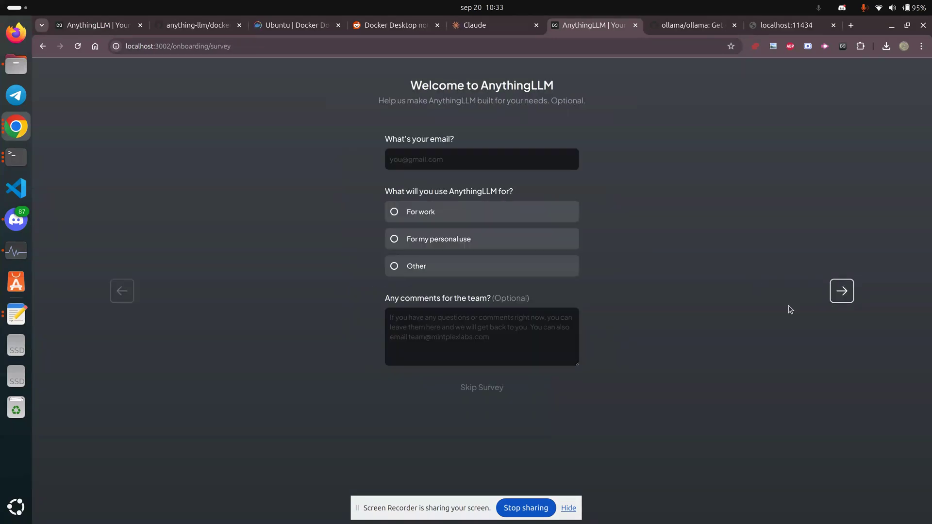
{"action": "left_click", "coordinate": [433, 158]}
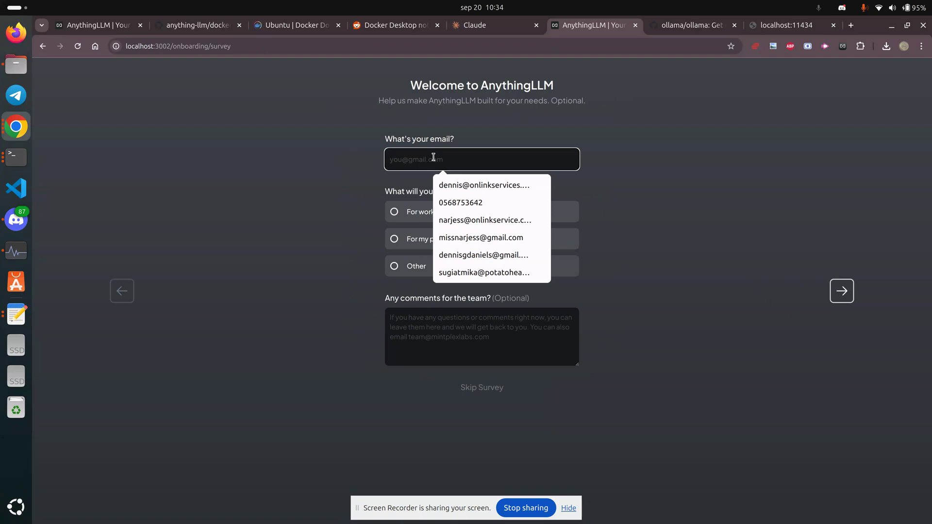
{"action": "left_click", "coordinate": [483, 387]}
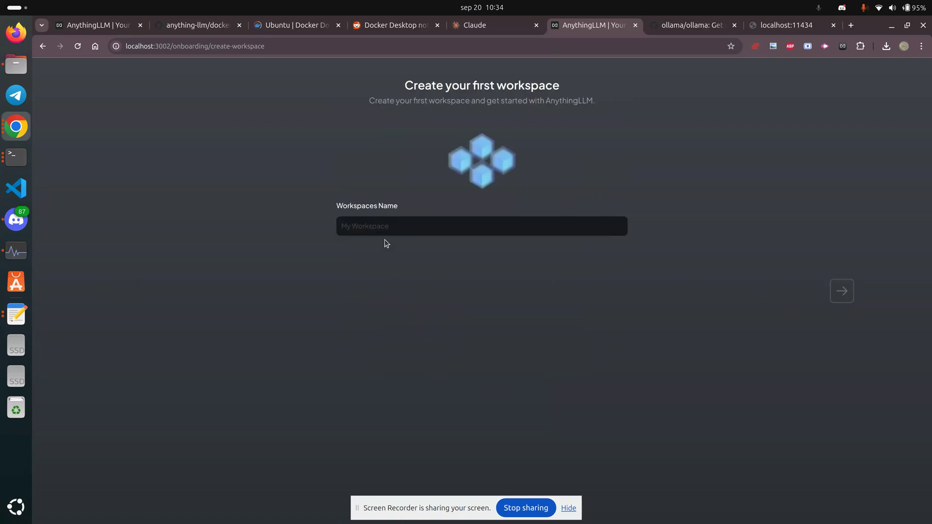
{"action": "type", "text": "t"}
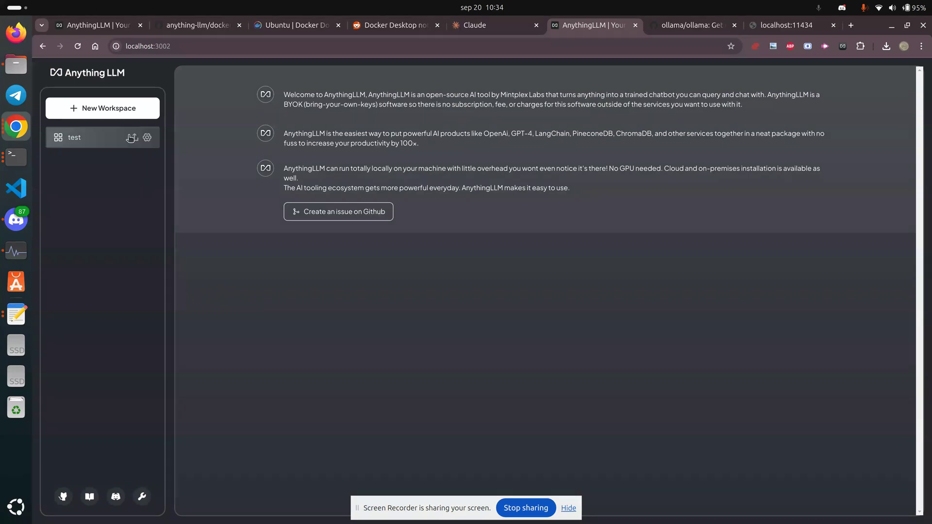
- Switch on the Generate & save files to browser, Generate charts and Web Search agent skills in the instance settings
{"action": "left_click", "coordinate": [142, 496]}
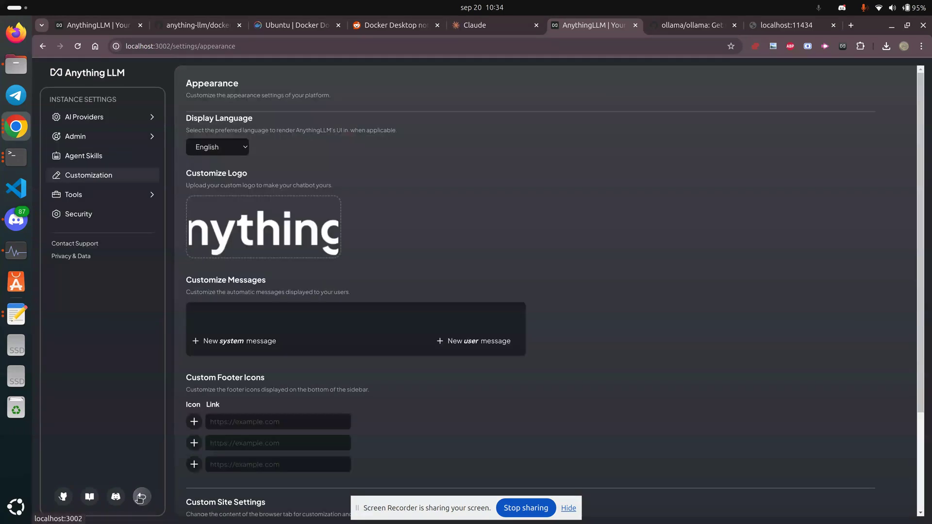
{"action": "left_click", "coordinate": [99, 159]}
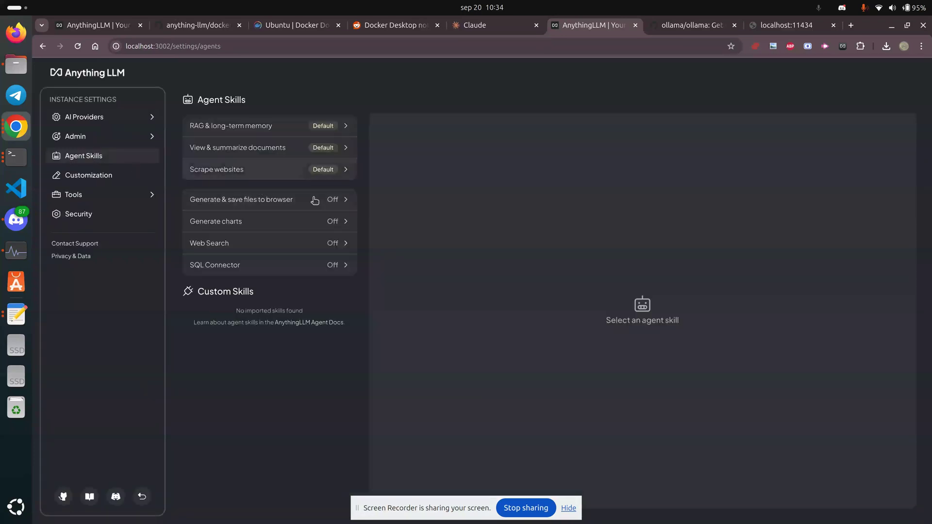
{"action": "left_click", "coordinate": [295, 205]}
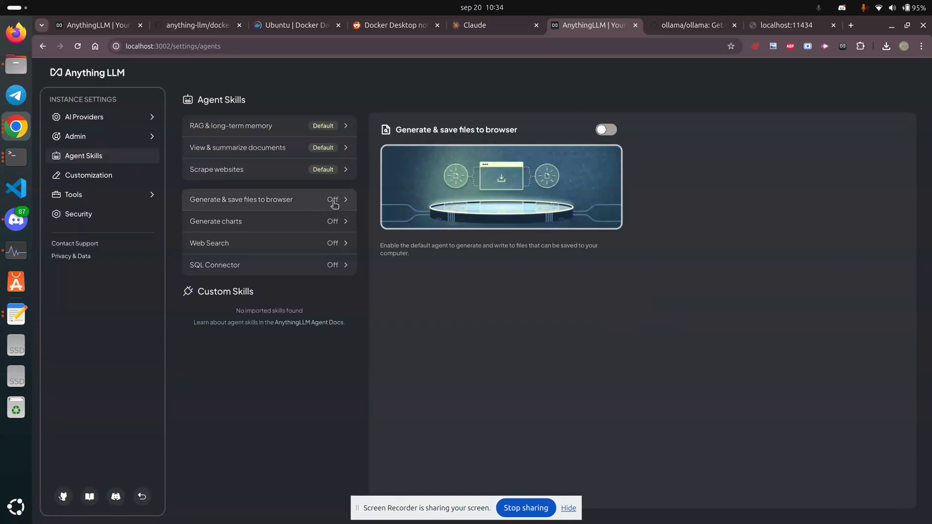
{"action": "left_click", "coordinate": [612, 131]}
{"action": "left_click", "coordinate": [340, 222]}
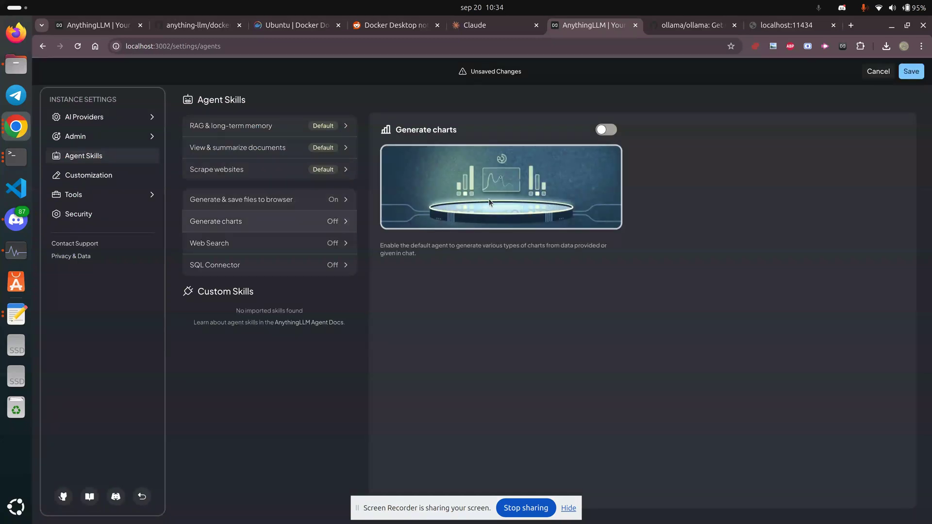
{"action": "key", "text": "space"}
{"action": "left_click", "coordinate": [335, 244]}
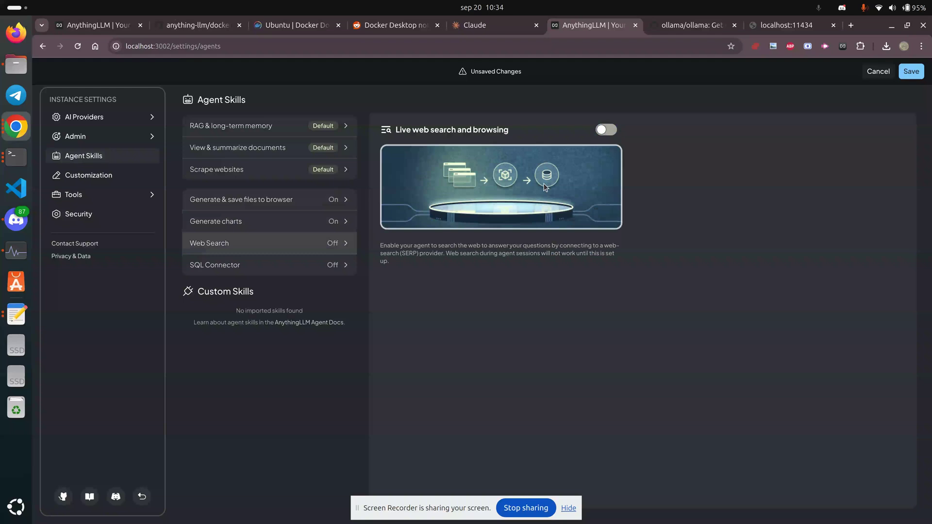
{"action": "left_click", "coordinate": [606, 130]}
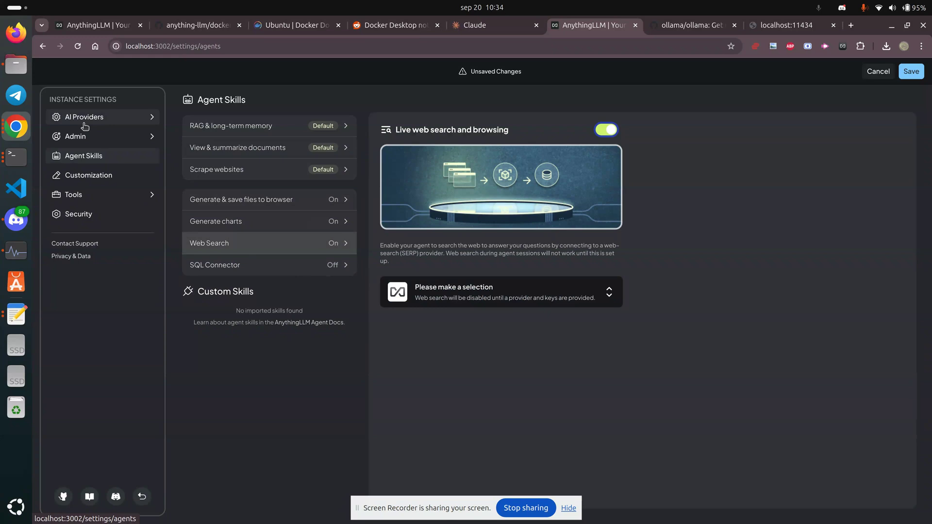
- Leave the instance settings without saving and look at the test workspace's document upload window
{"action": "left_click", "coordinate": [143, 496]}
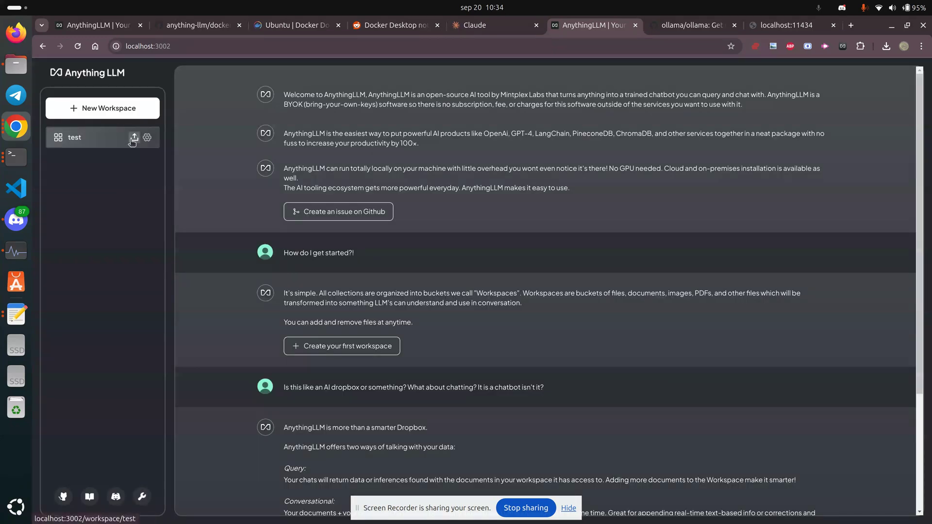
{"action": "left_click", "coordinate": [133, 138]}
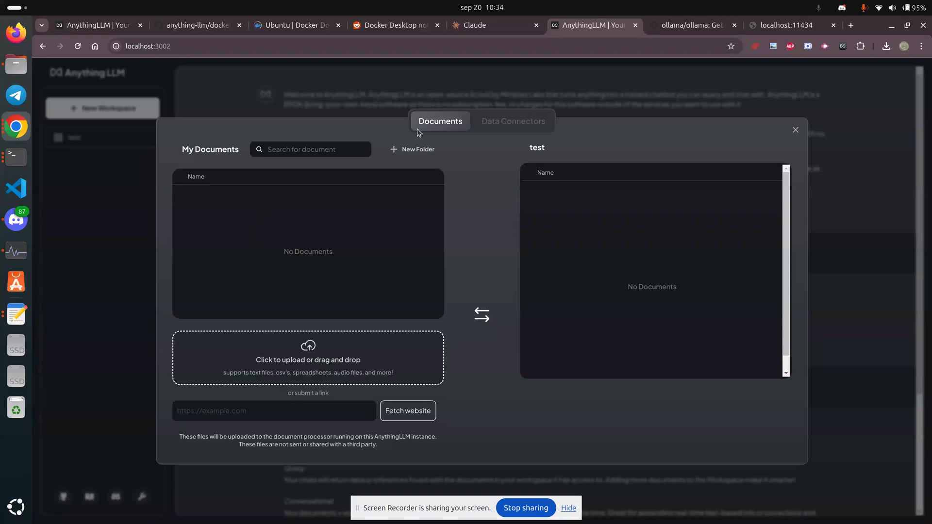
{"action": "left_click", "coordinate": [795, 130]}
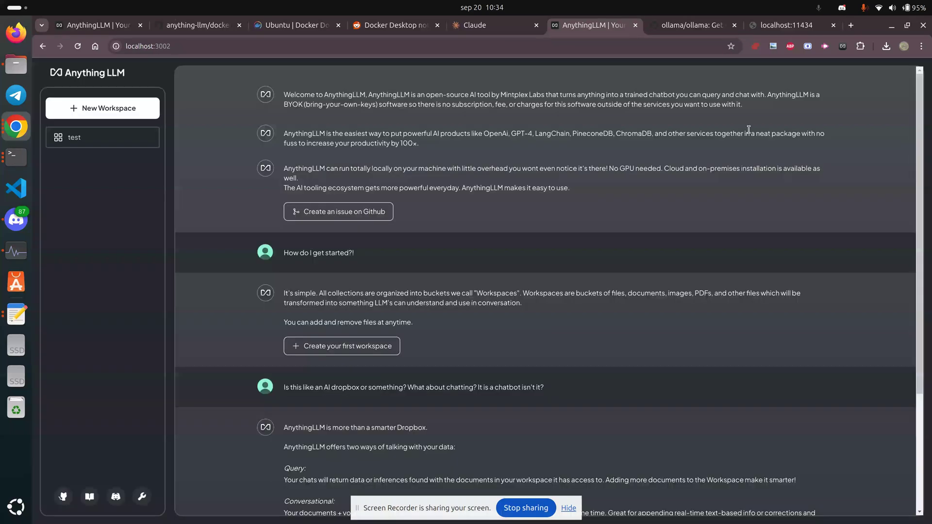
- Set the test workspace's LLM provider to Ollama in its chat settings
{"action": "left_click", "coordinate": [146, 138]}
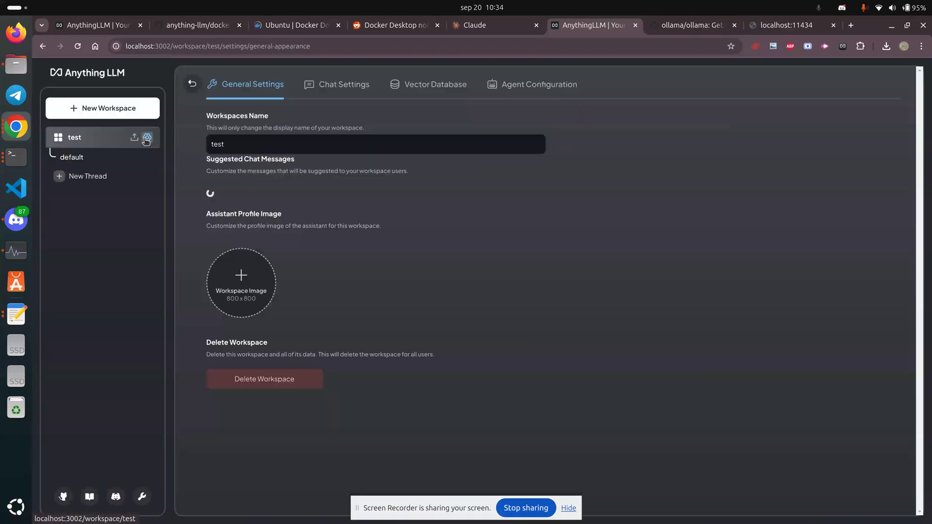
{"action": "left_click", "coordinate": [349, 87]}
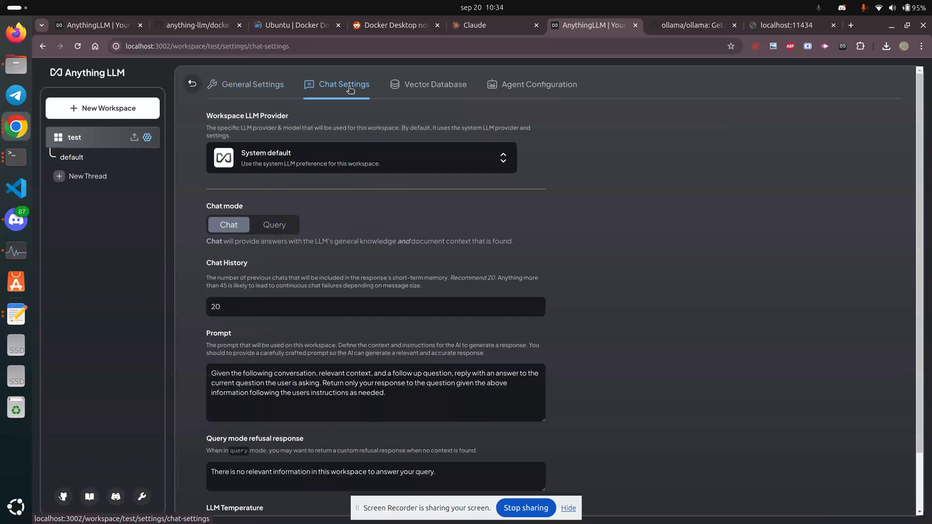
{"action": "left_click", "coordinate": [400, 166]}
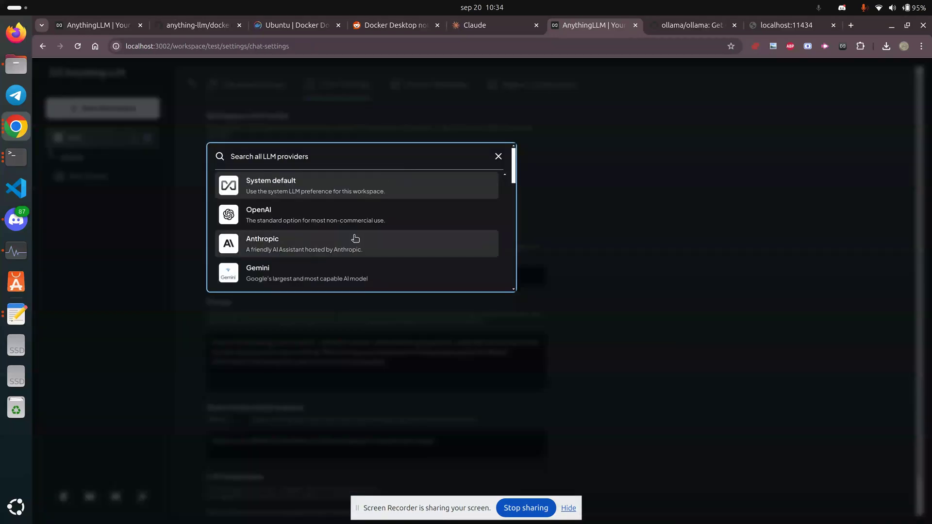
{"action": "scroll", "coordinate": [355, 238], "scroll_direction": "down", "scroll_amount": 3}
{"action": "left_click", "coordinate": [299, 231]}
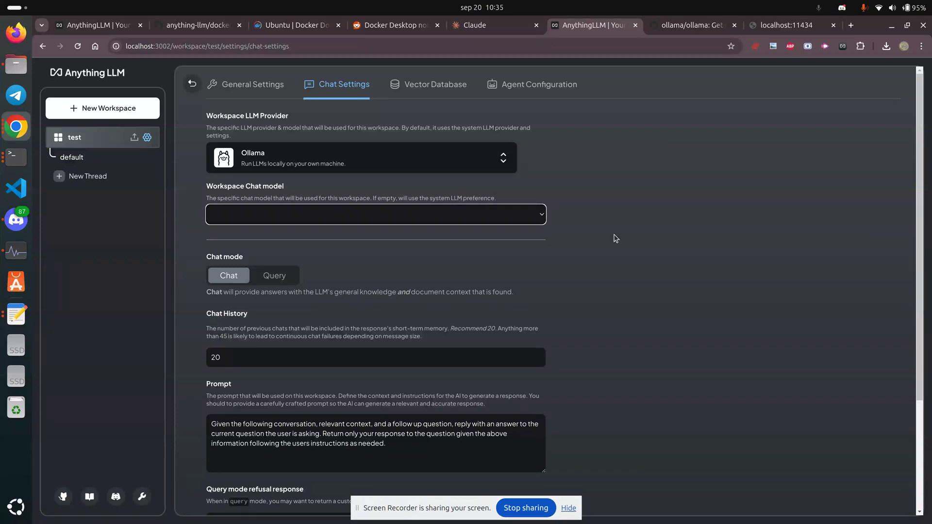
- Replace the workspace prompt with "you are a comedian. try to answer the questions in a funny way"
{"action": "scroll", "coordinate": [614, 239], "scroll_direction": "down", "scroll_amount": 3}
{"action": "left_click_drag", "start_coordinate": [412, 297], "coordinate": [408, 273]}
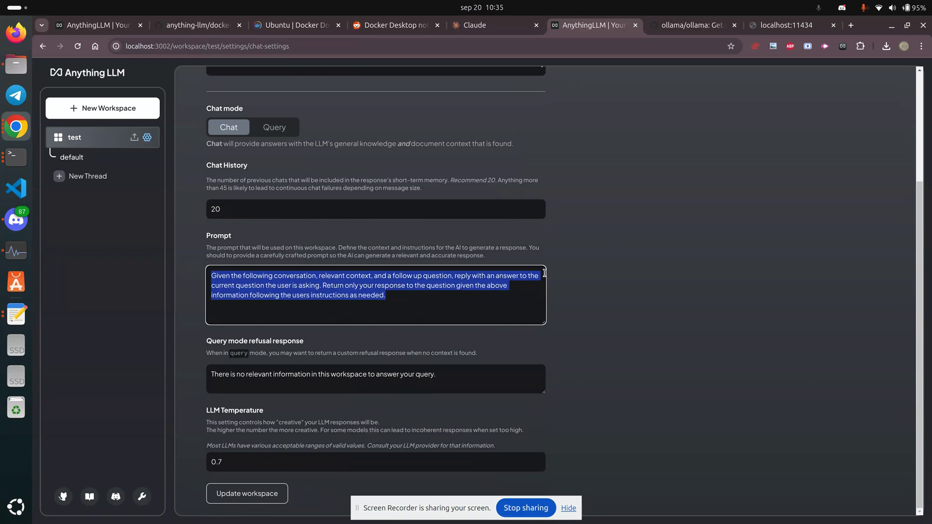
{"action": "type", "text": "you are a comedian. t"}
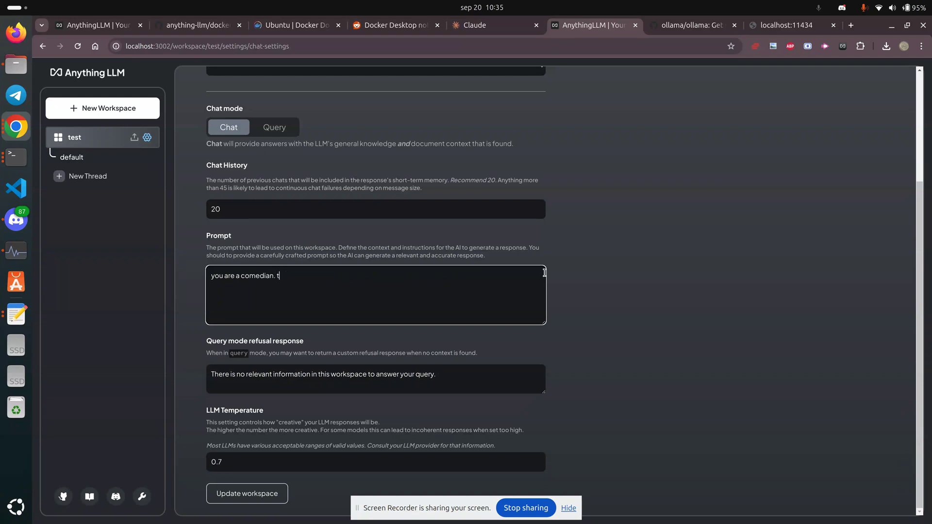
{"action": "type", "text": "nswr"}
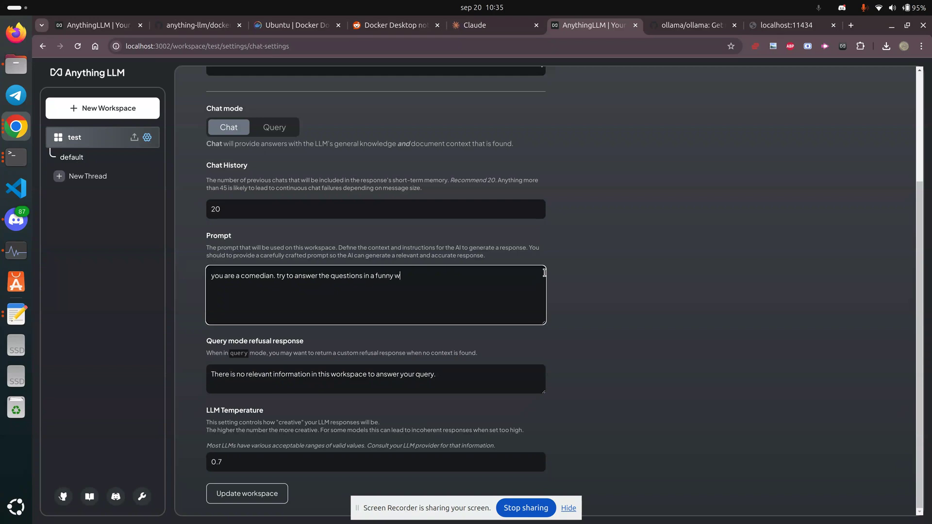
{"action": "left_click", "coordinate": [684, 302]}
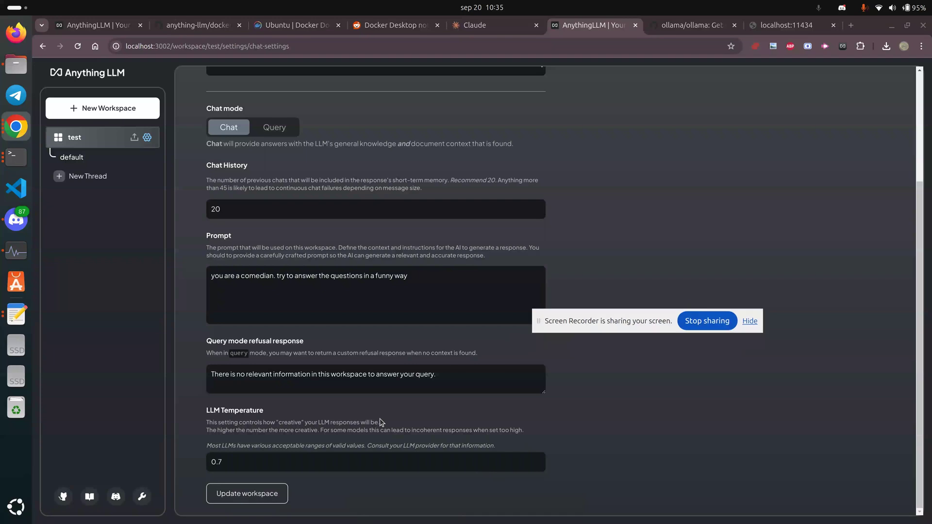
- Set the test workspace's LLM provider to System default and update the workspace with the comedian prompt
{"action": "left_click", "coordinate": [262, 493]}
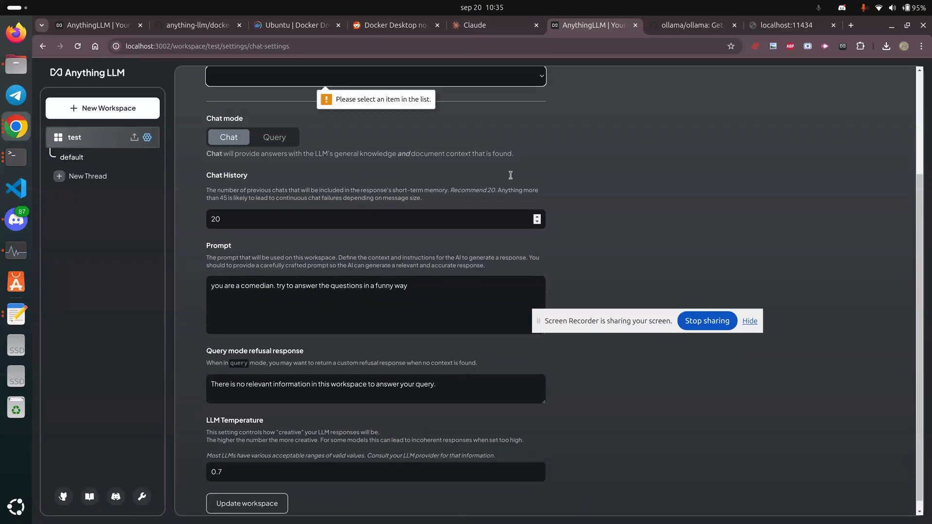
{"action": "scroll", "coordinate": [644, 187], "scroll_direction": "up", "scroll_amount": 3}
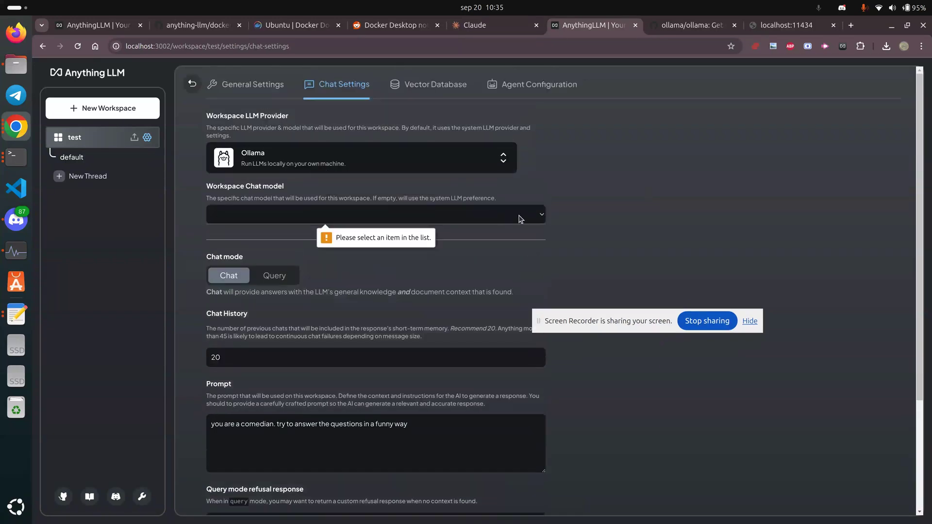
{"action": "left_click", "coordinate": [538, 219]}
{"action": "left_click", "coordinate": [316, 164]}
{"action": "left_click", "coordinate": [325, 184]}
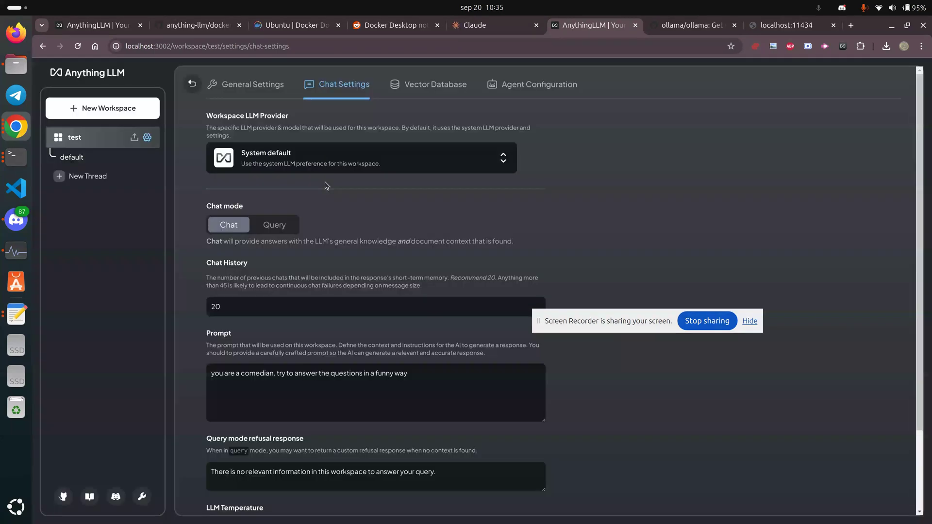
{"action": "scroll", "coordinate": [422, 241], "scroll_direction": "down", "scroll_amount": 3}
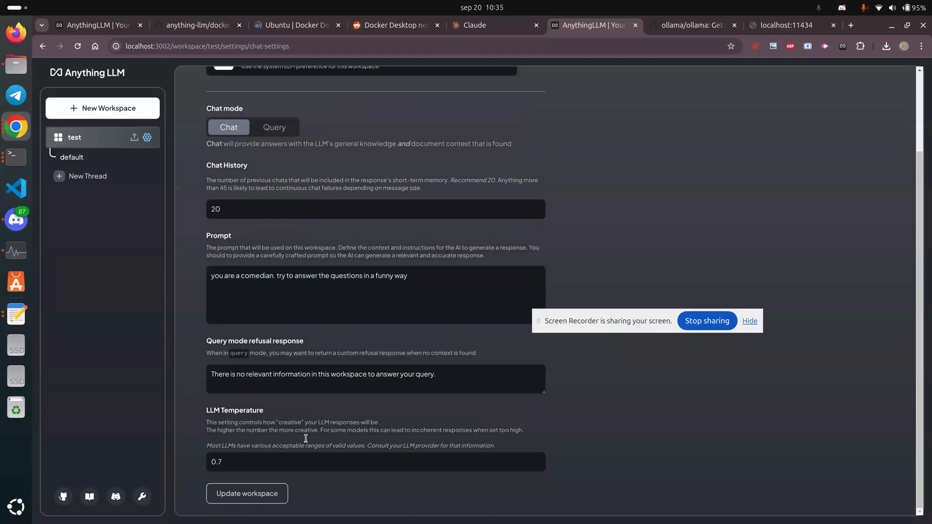
{"action": "left_click", "coordinate": [249, 493]}
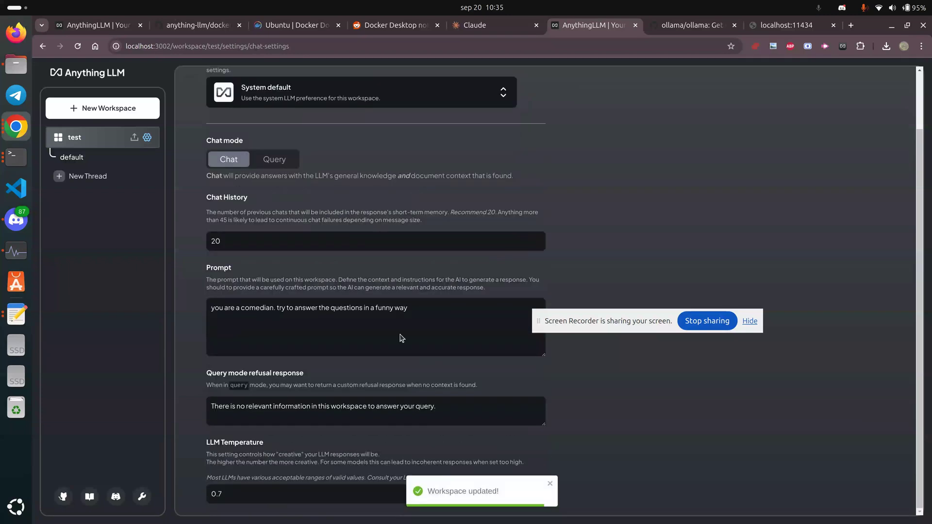
- Send the message "hello" in the test workspace's default chat
{"action": "left_click", "coordinate": [89, 162]}
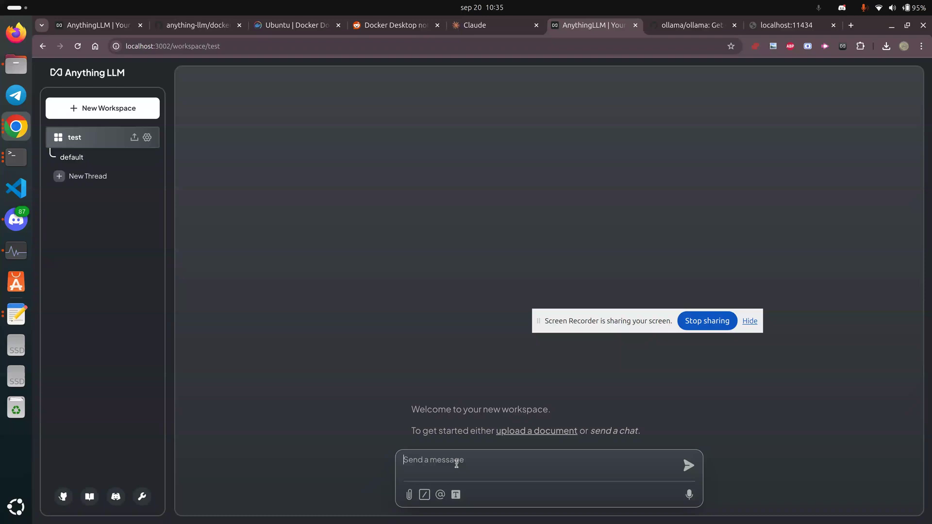
{"action": "type", "text": "hello"}
{"action": "key", "text": "Return"}
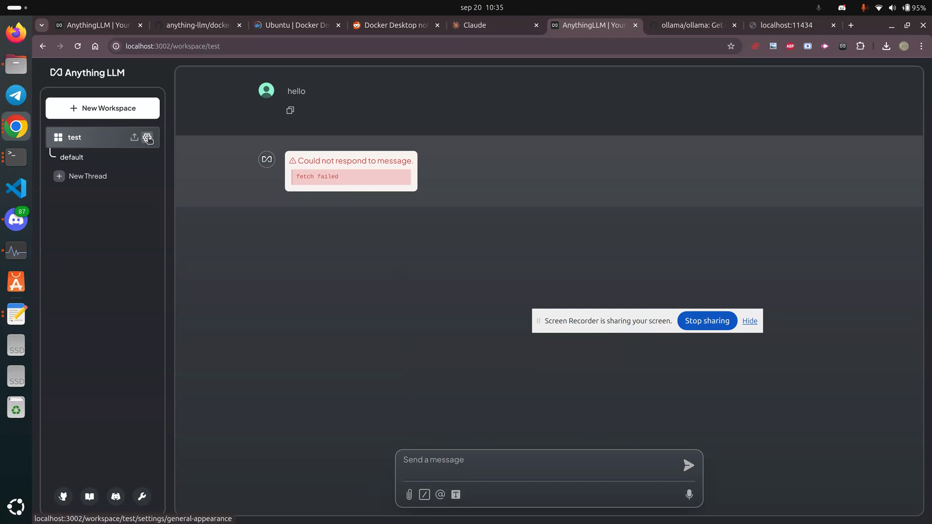
- Choose Ollama as the test workspace's agent LLM provider and open the choices for the agent model
{"action": "left_click", "coordinate": [147, 138]}
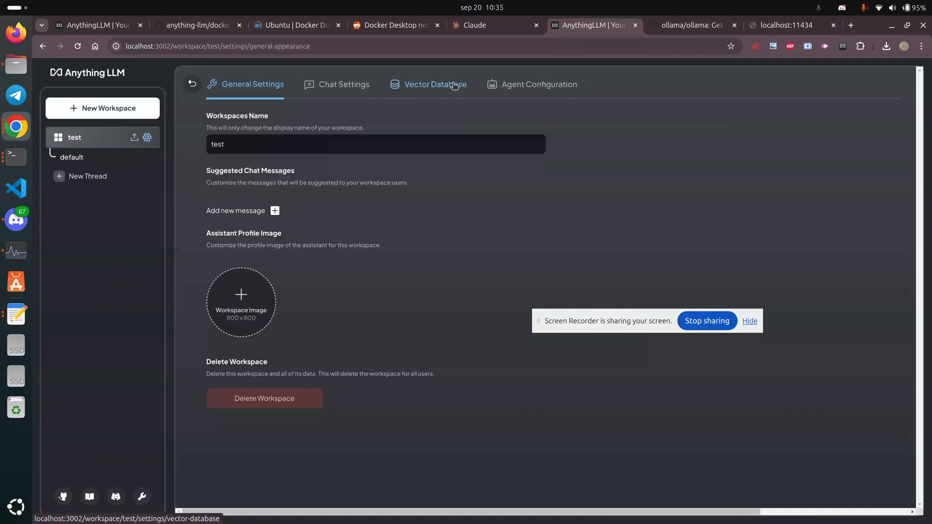
{"action": "left_click", "coordinate": [526, 87]}
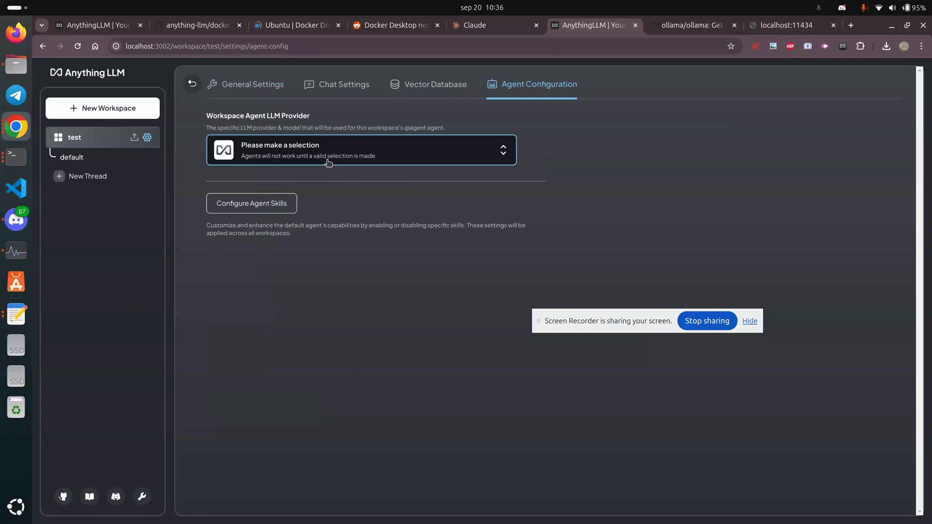
{"action": "left_click", "coordinate": [356, 151]}
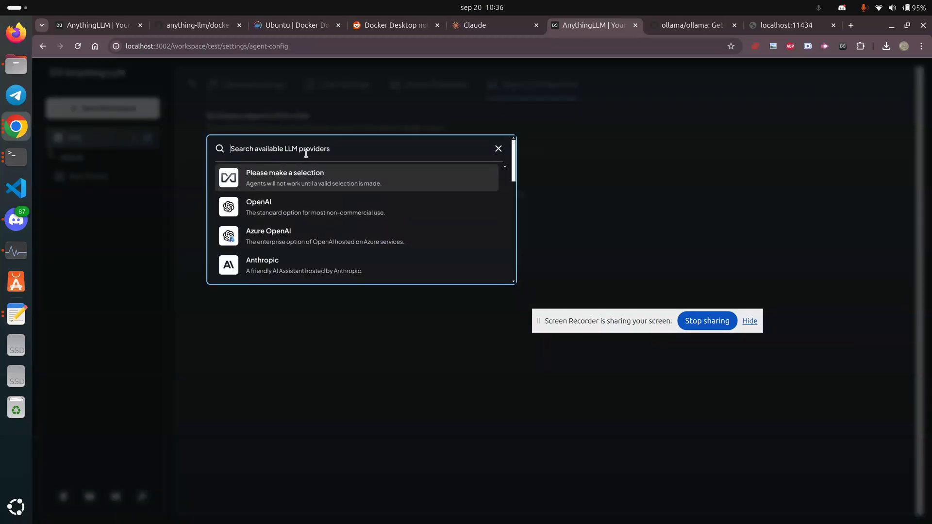
{"action": "type", "text": "olla"}
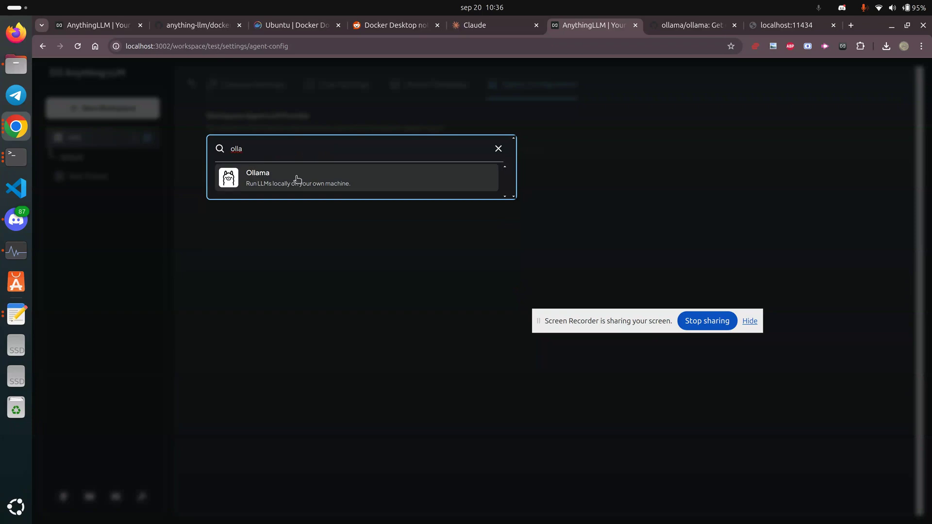
{"action": "left_click", "coordinate": [295, 179]}
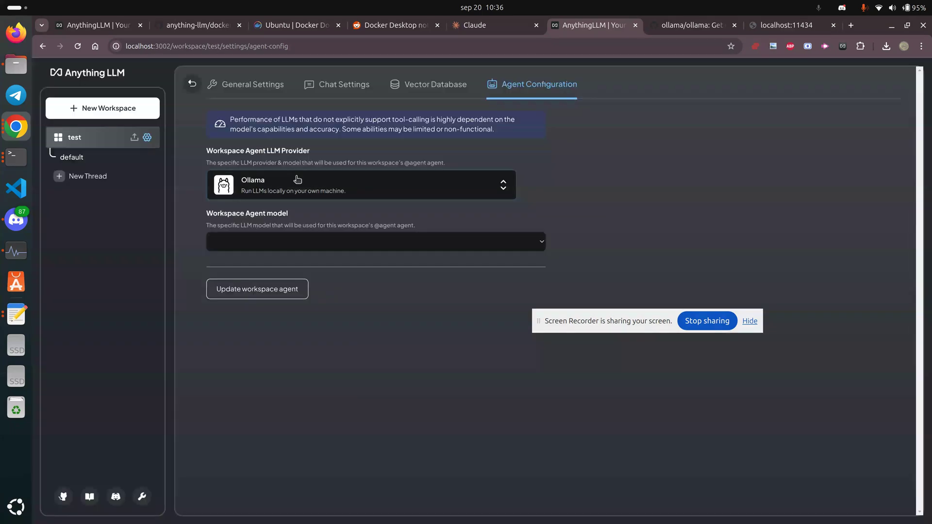
{"action": "left_click", "coordinate": [344, 246]}
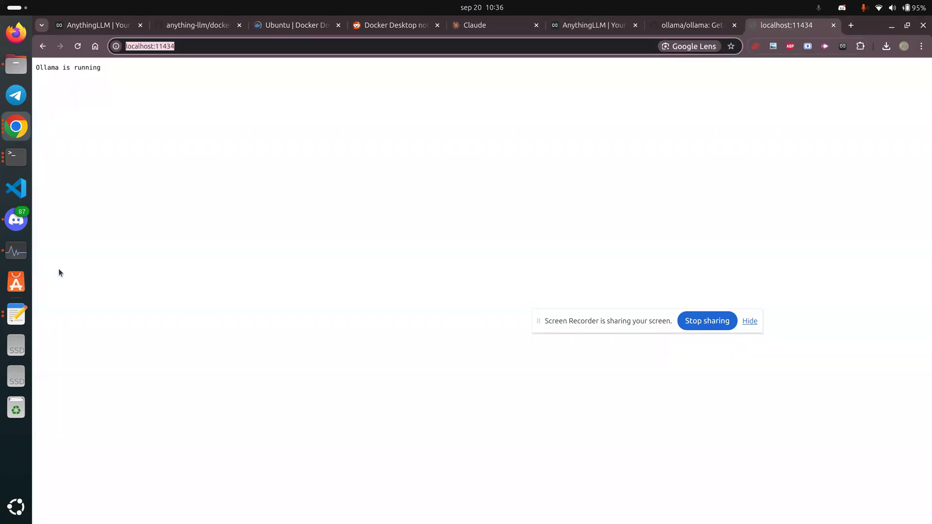
- Switch to the terminal and look at the installed Ollama models and the running model chat session
{"action": "left_click", "coordinate": [16, 156]}
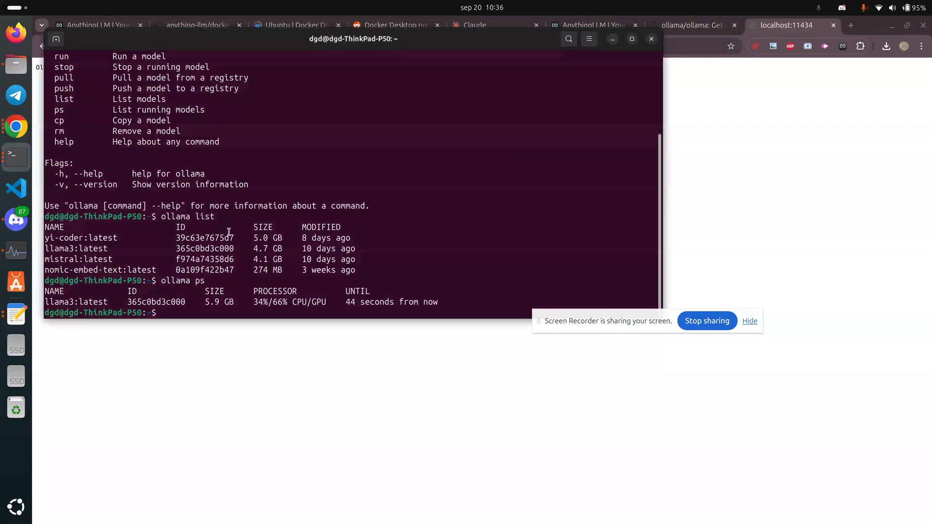
{"action": "left_click", "coordinate": [20, 167]}
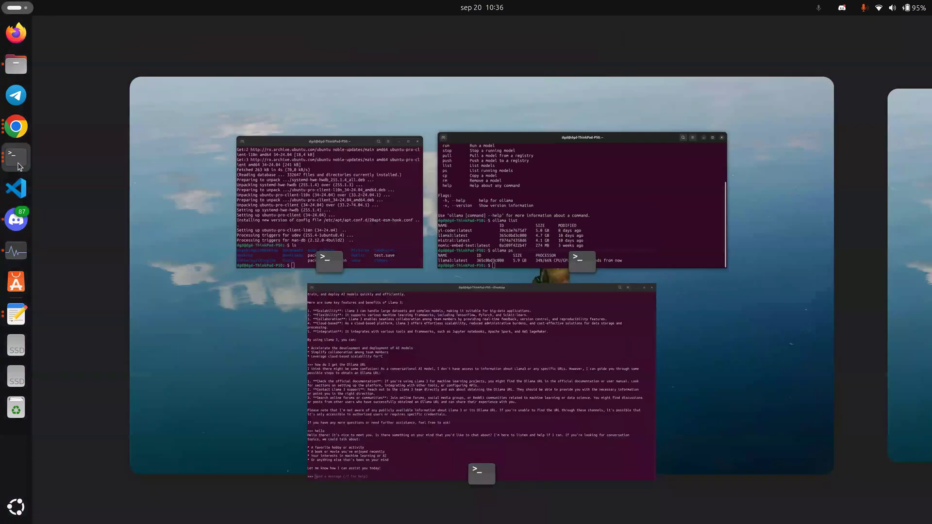
{"action": "left_click", "coordinate": [477, 345]}
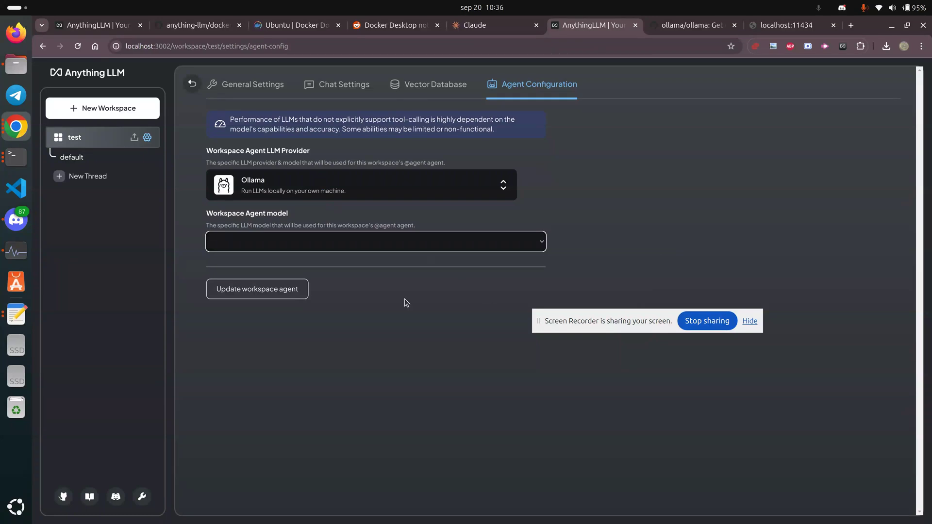
- Check the workspace agent's model choices against the installed models in the terminal's ollama list output
{"action": "left_click", "coordinate": [304, 292]}
{"action": "left_click", "coordinate": [339, 247]}
{"action": "left_click", "coordinate": [16, 156]}
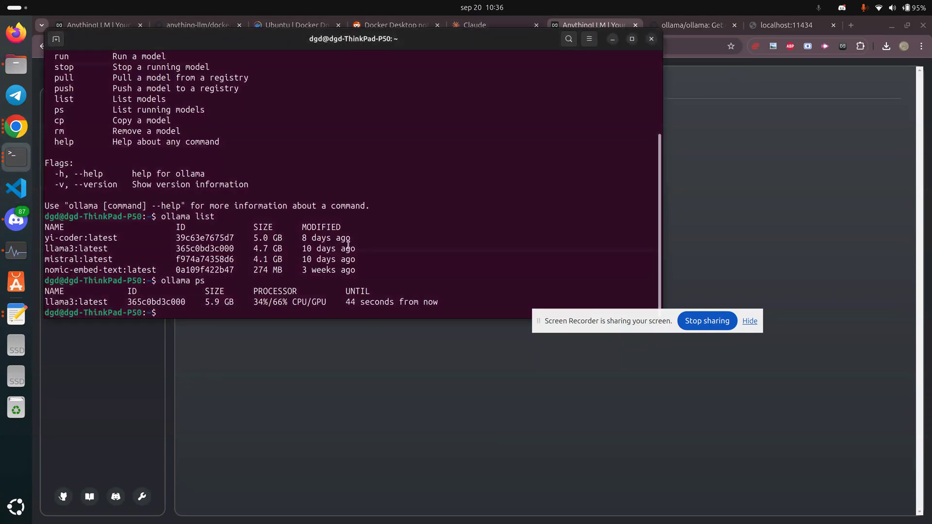
{"action": "left_click_drag", "start_coordinate": [158, 270], "coordinate": [44, 237]}
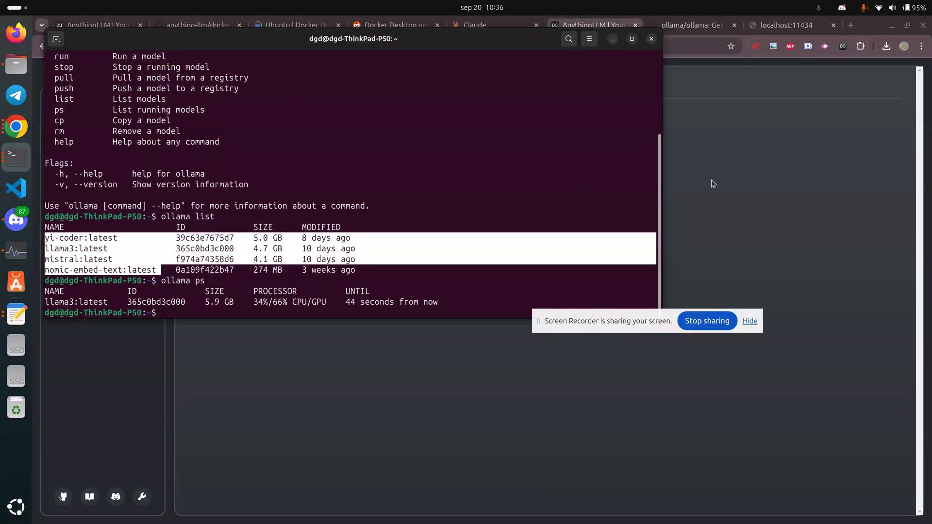
{"action": "left_click", "coordinate": [725, 191]}
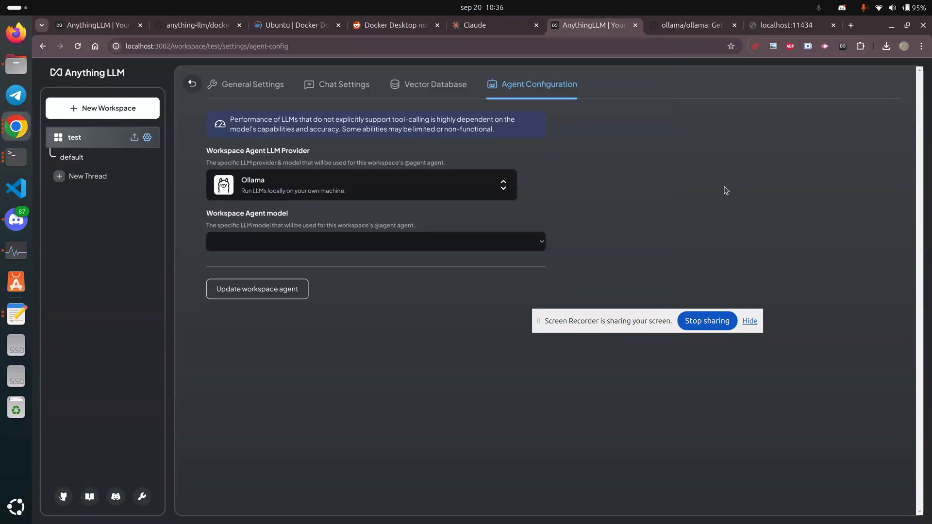